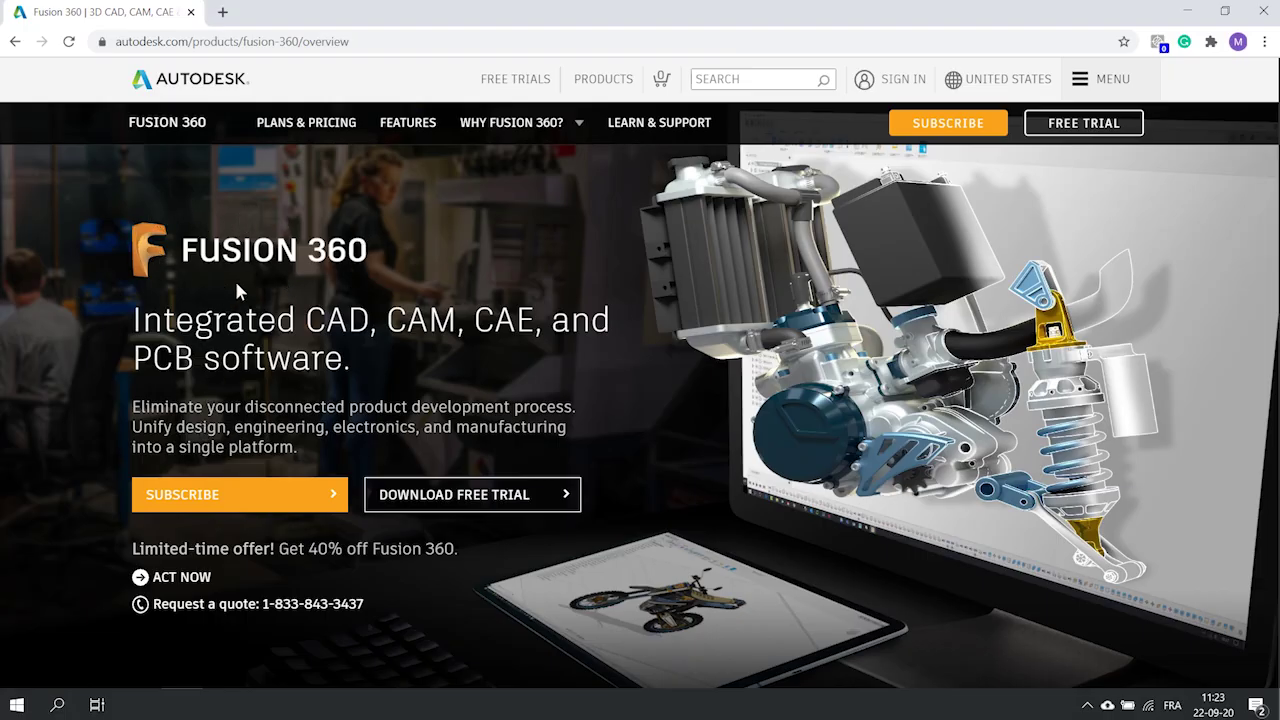
# Switch from Chrome to Fusion 360 to get an empty Untitled design
pyautogui.click(478, 508)
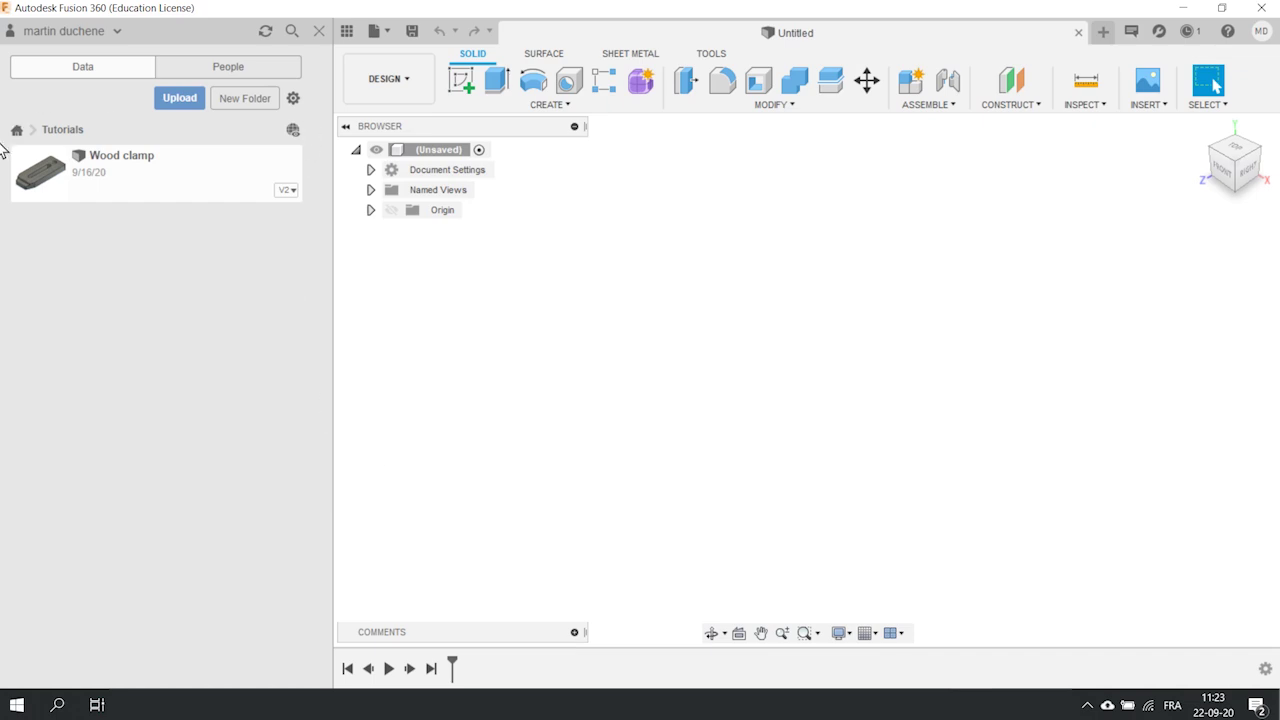
# Toggle the data panel off and back on, then bring up the workspace list and the Insert menu
pyautogui.click(343, 31)
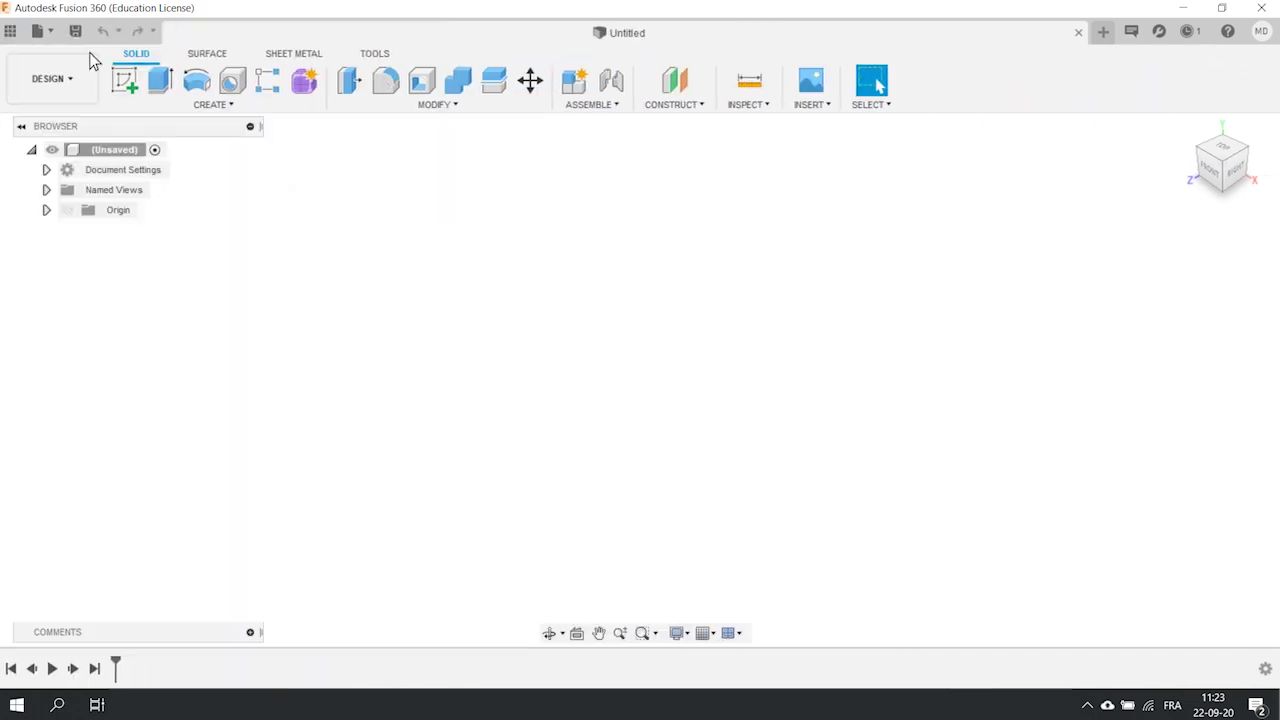
pyautogui.click(11, 30)
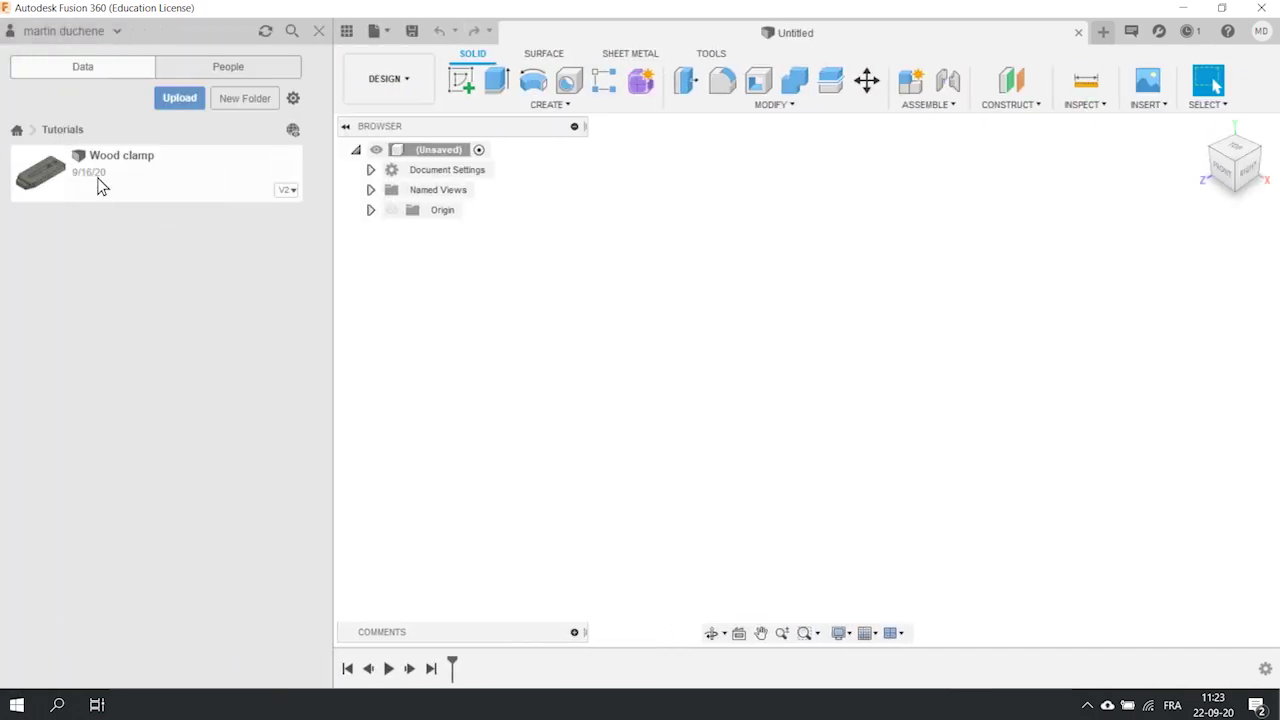
pyautogui.click(398, 80)
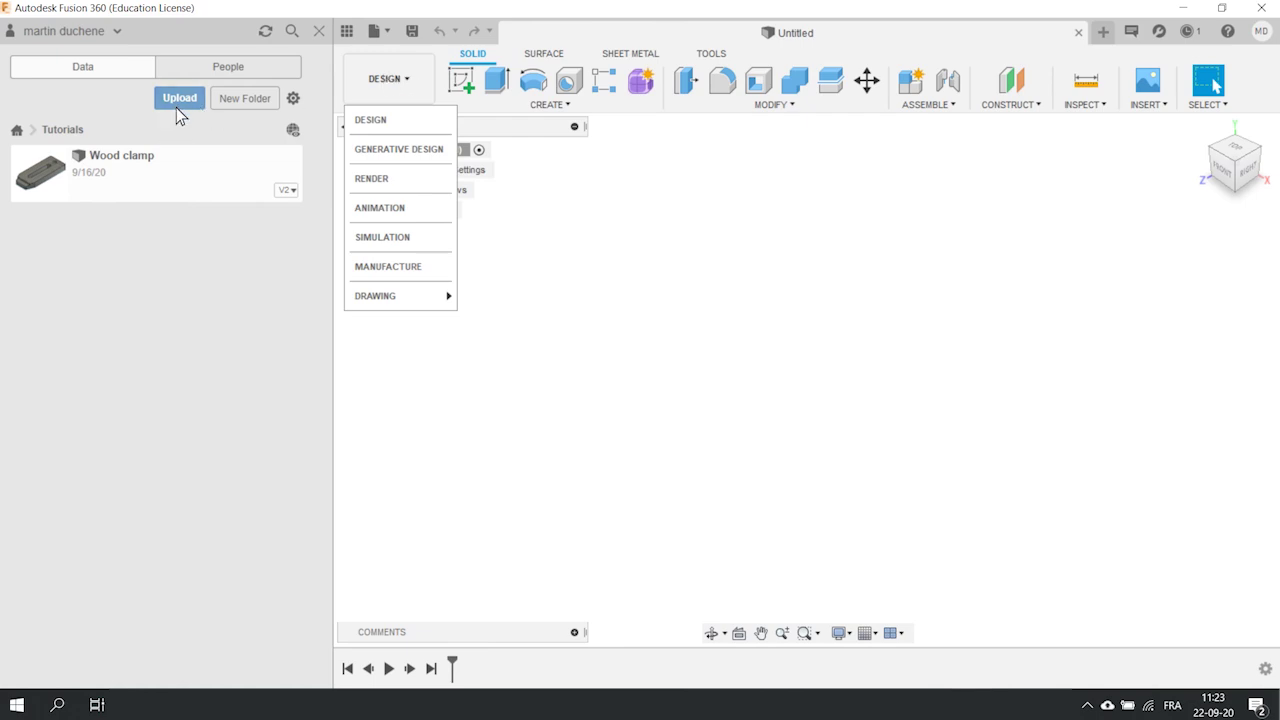
pyautogui.click(1160, 106)
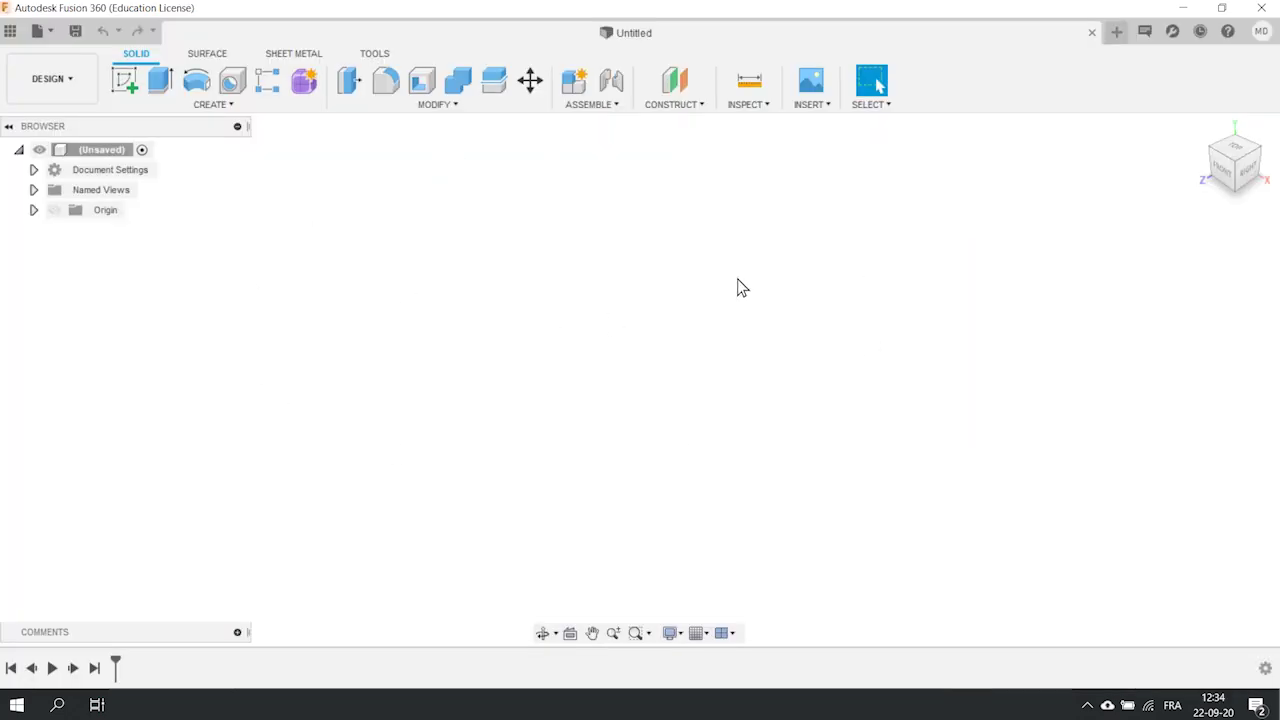
# Start an Insert DXF import placed on the XZ origin plane and browse for the file
pyautogui.click(812, 106)
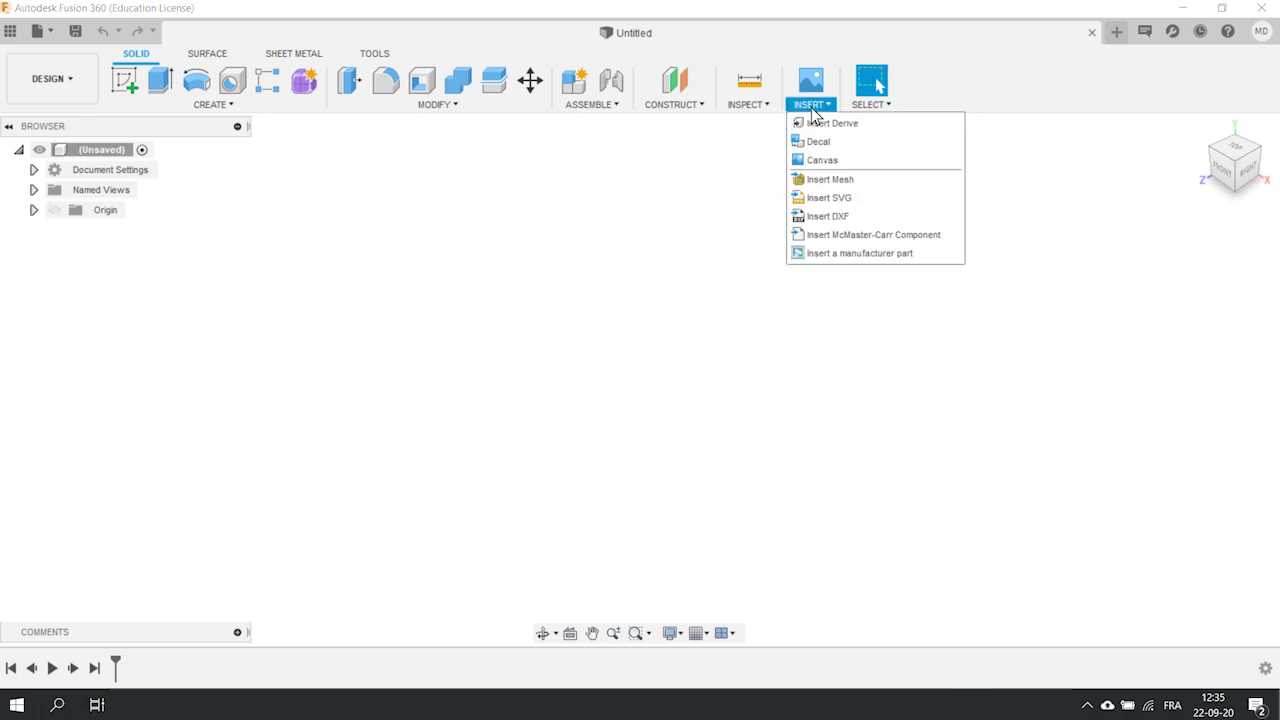
pyautogui.click(826, 217)
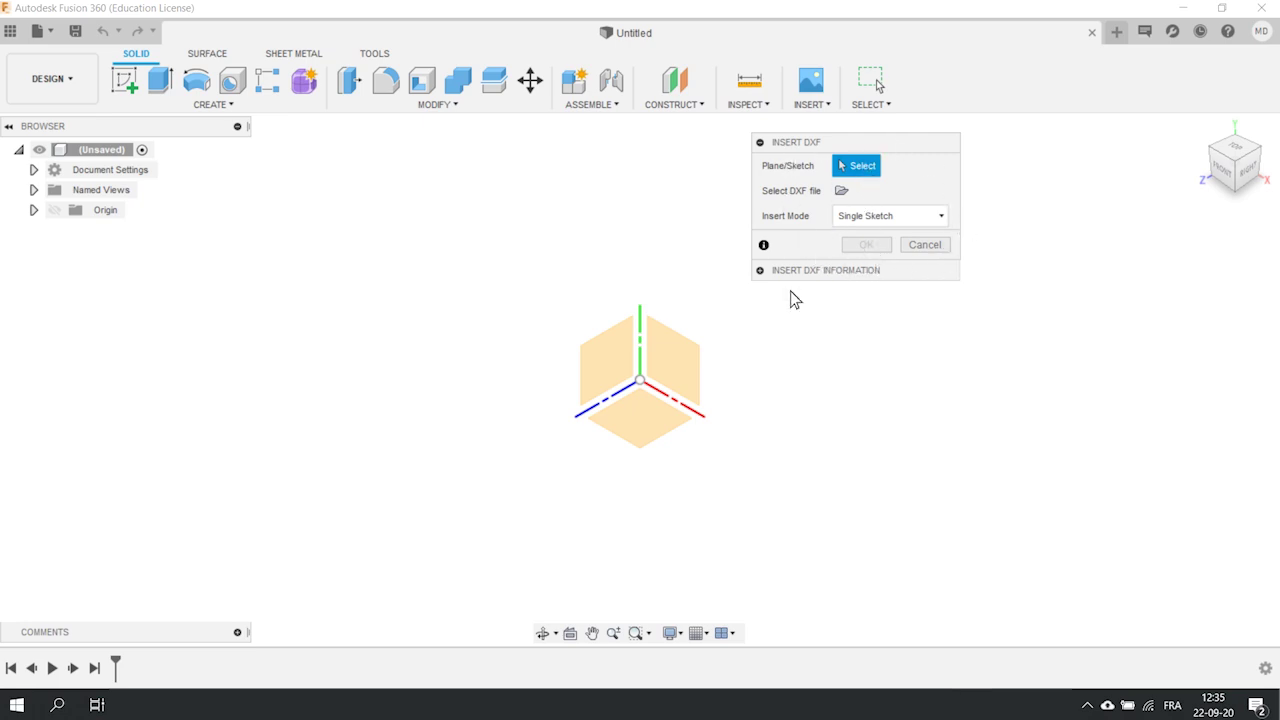
pyautogui.click(655, 422)
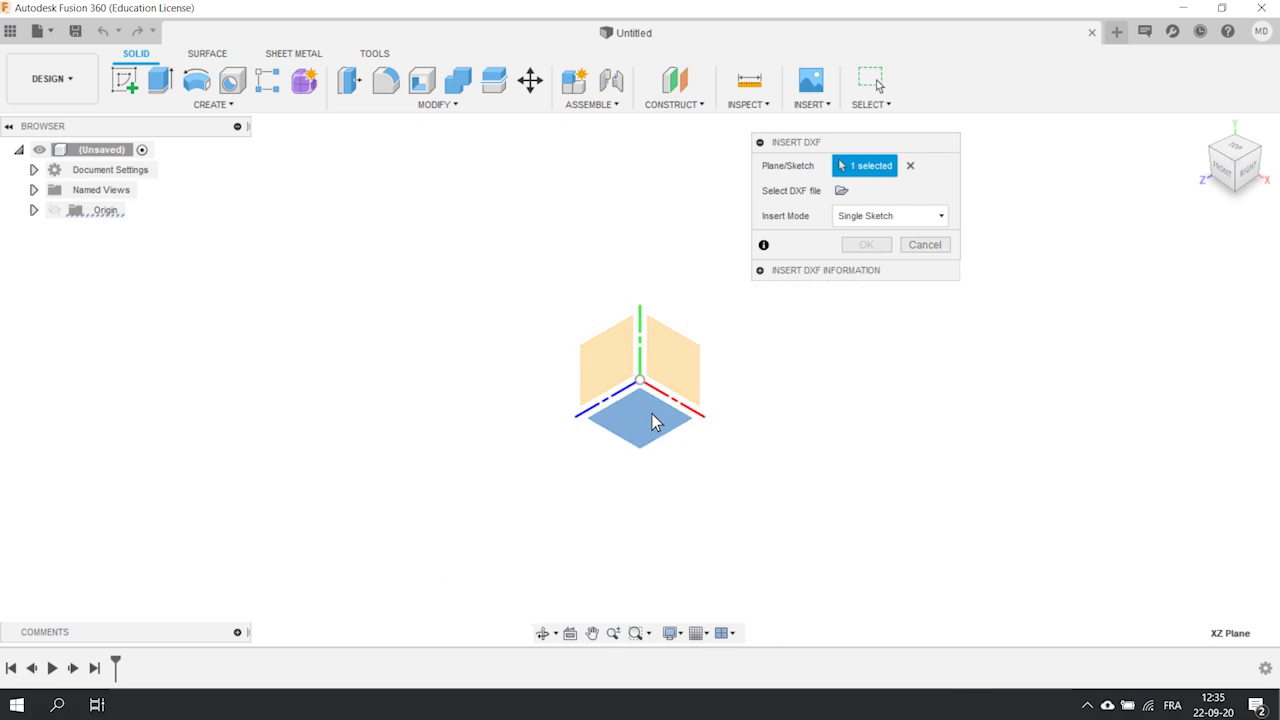
pyautogui.click(843, 194)
# Insert Clamp_Wood.DXF as a sketch, offset 19 mm along Y
pyautogui.doubleClick(334, 169)
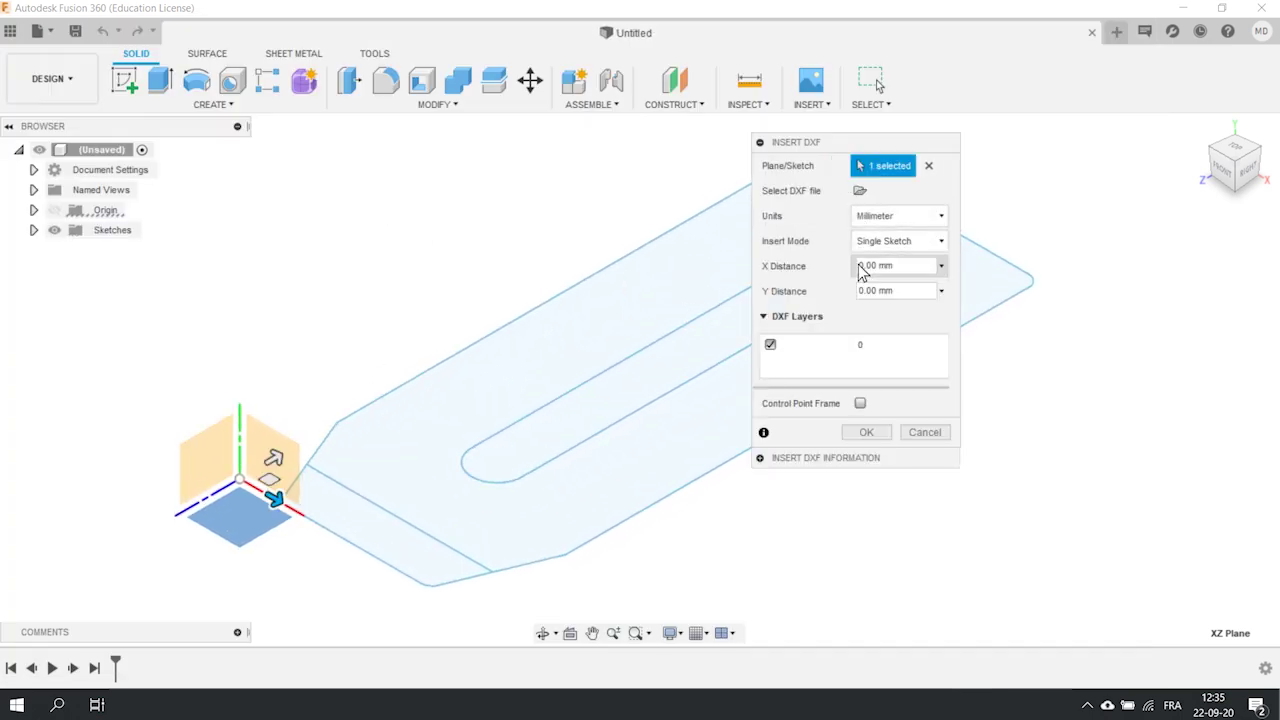
pyautogui.doubleClick(864, 268)
pyautogui.write('2')
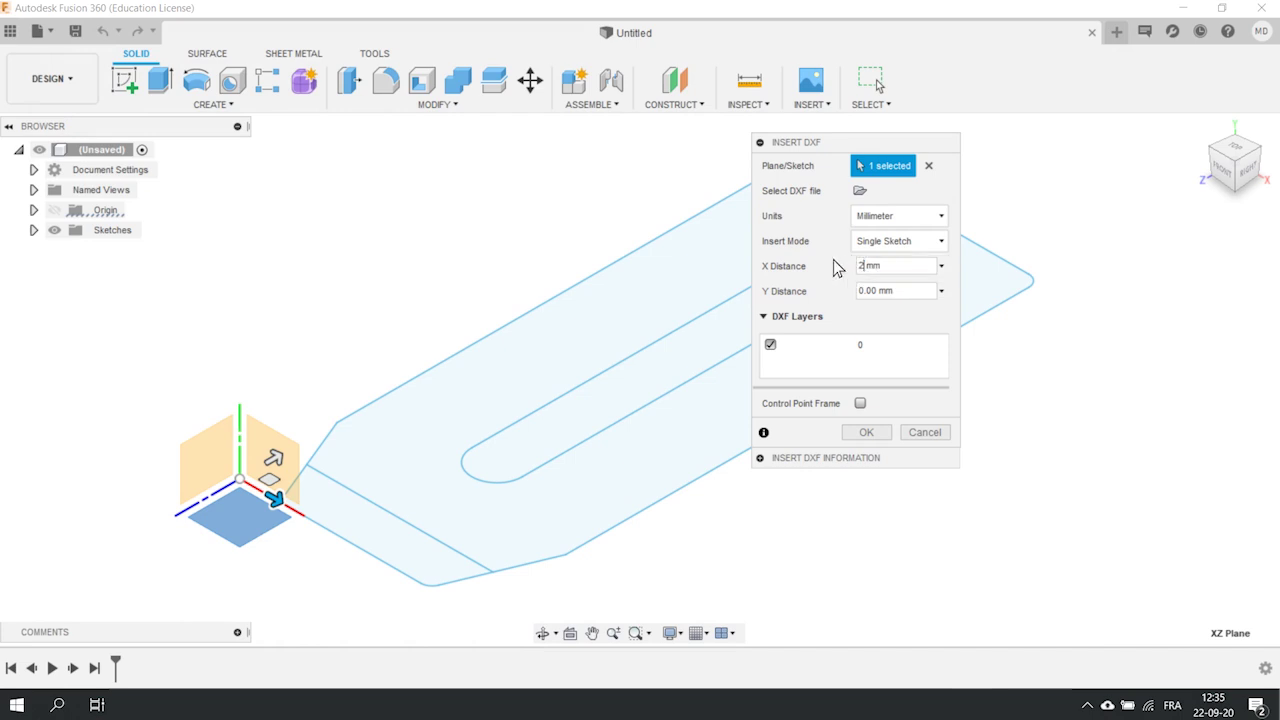
pyautogui.press('BackSpace')
pyautogui.write('5')
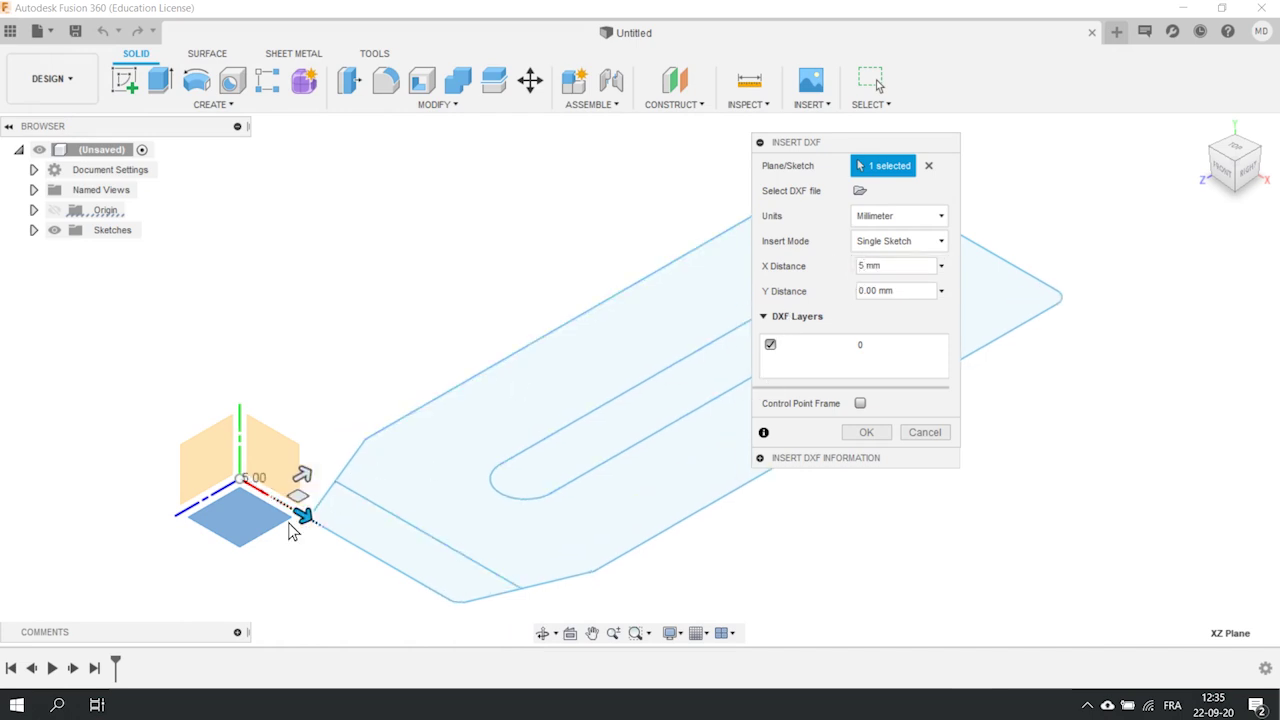
pyautogui.moveTo(291, 531); pyautogui.dragTo(341, 550)
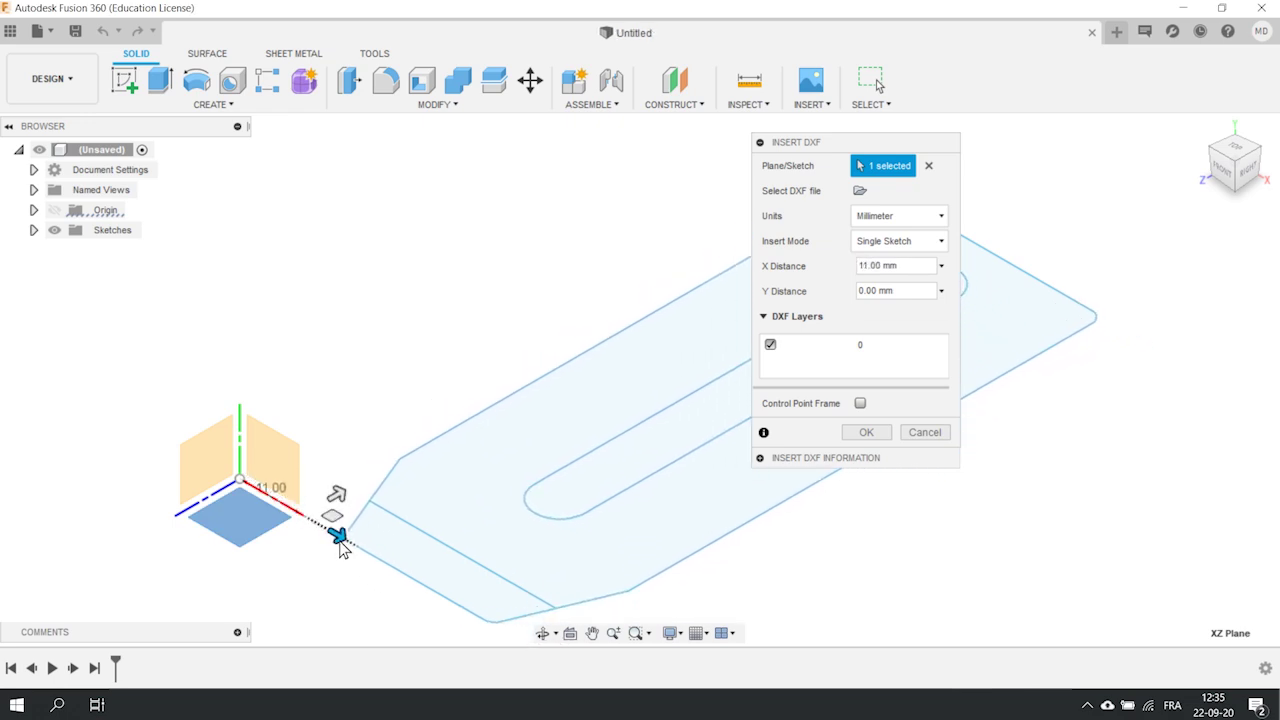
pyautogui.moveTo(336, 494); pyautogui.dragTo(444, 430)
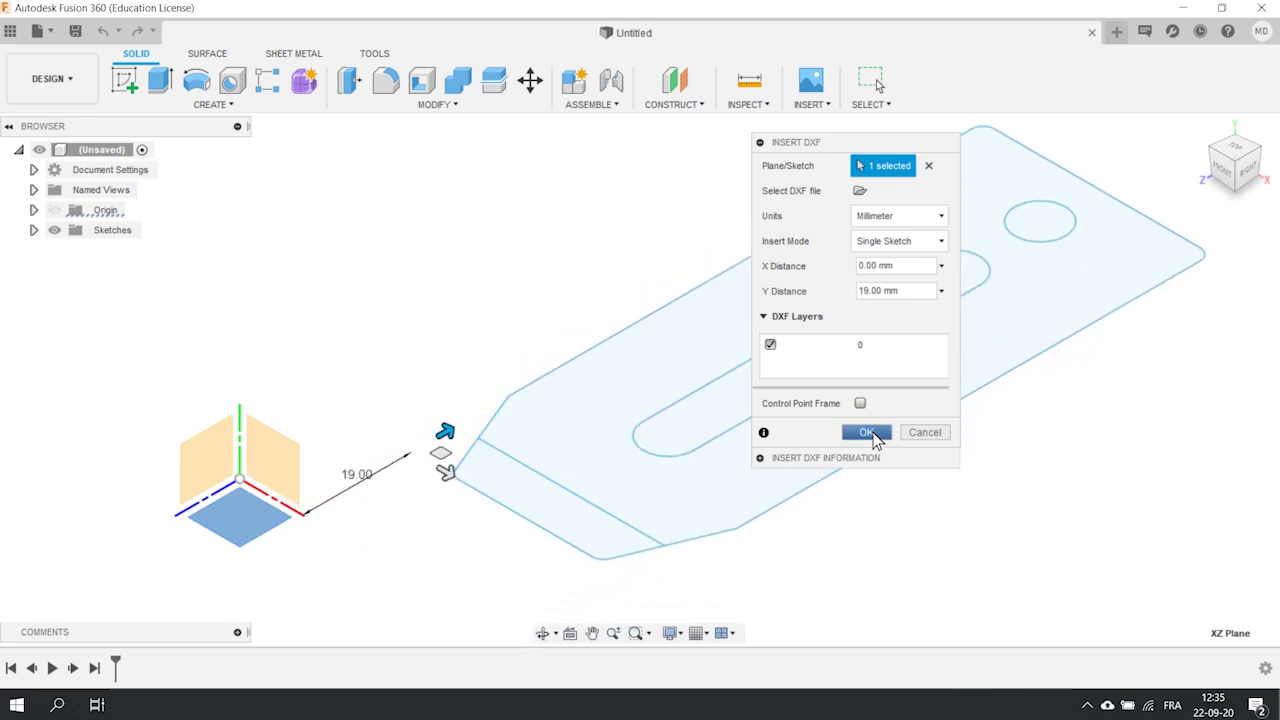
pyautogui.click(867, 433)
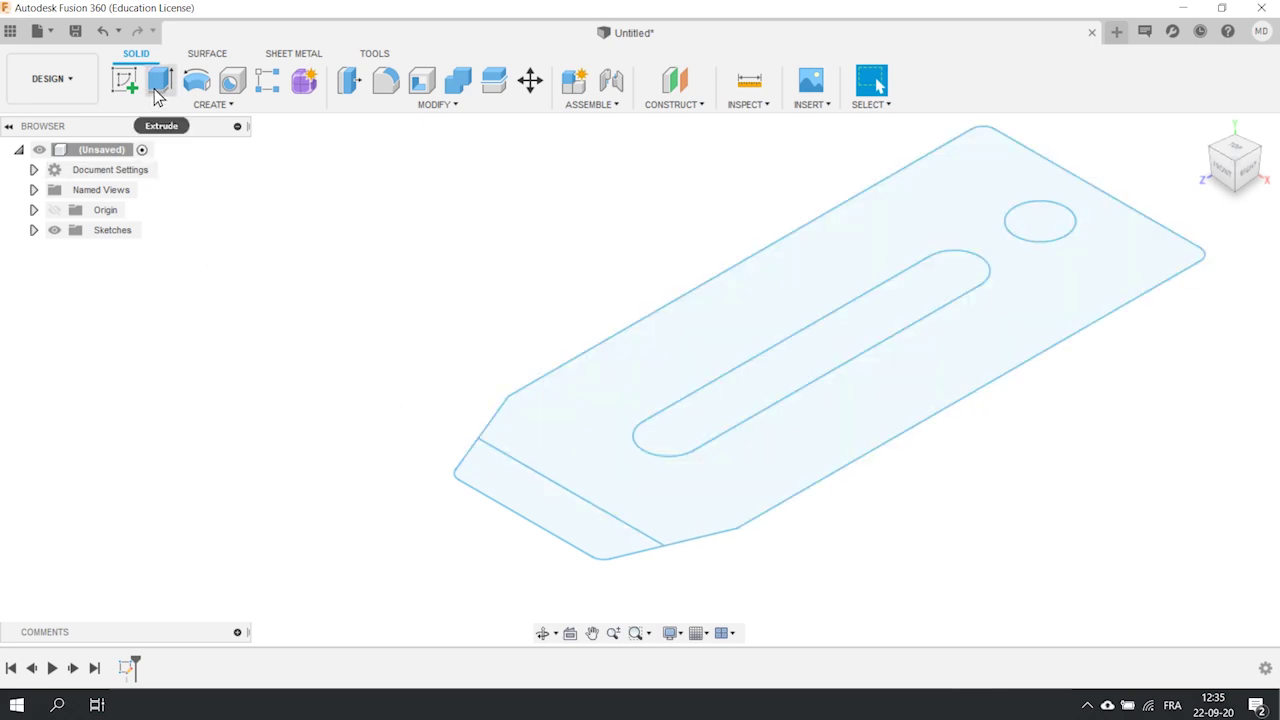
# Extrude the main clamp outline 12 mm into a solid body, keeping its slot and hole
pyautogui.click(212, 104)
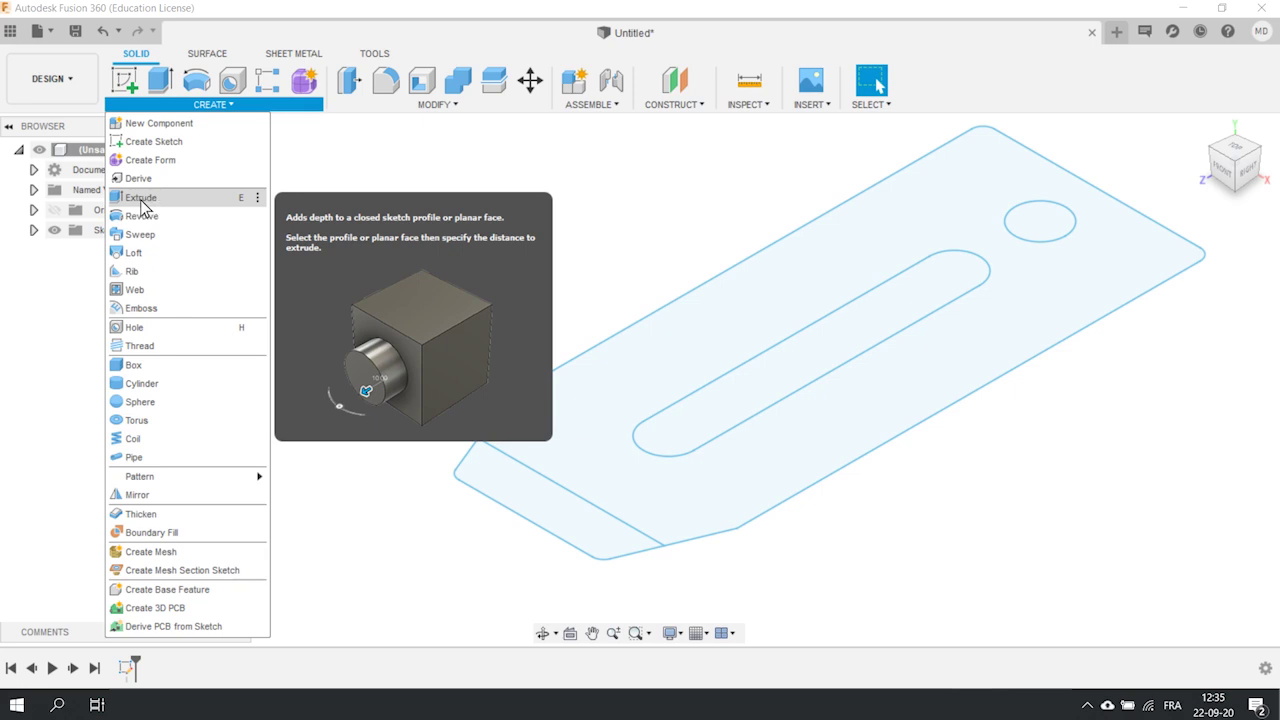
pyautogui.click(577, 314)
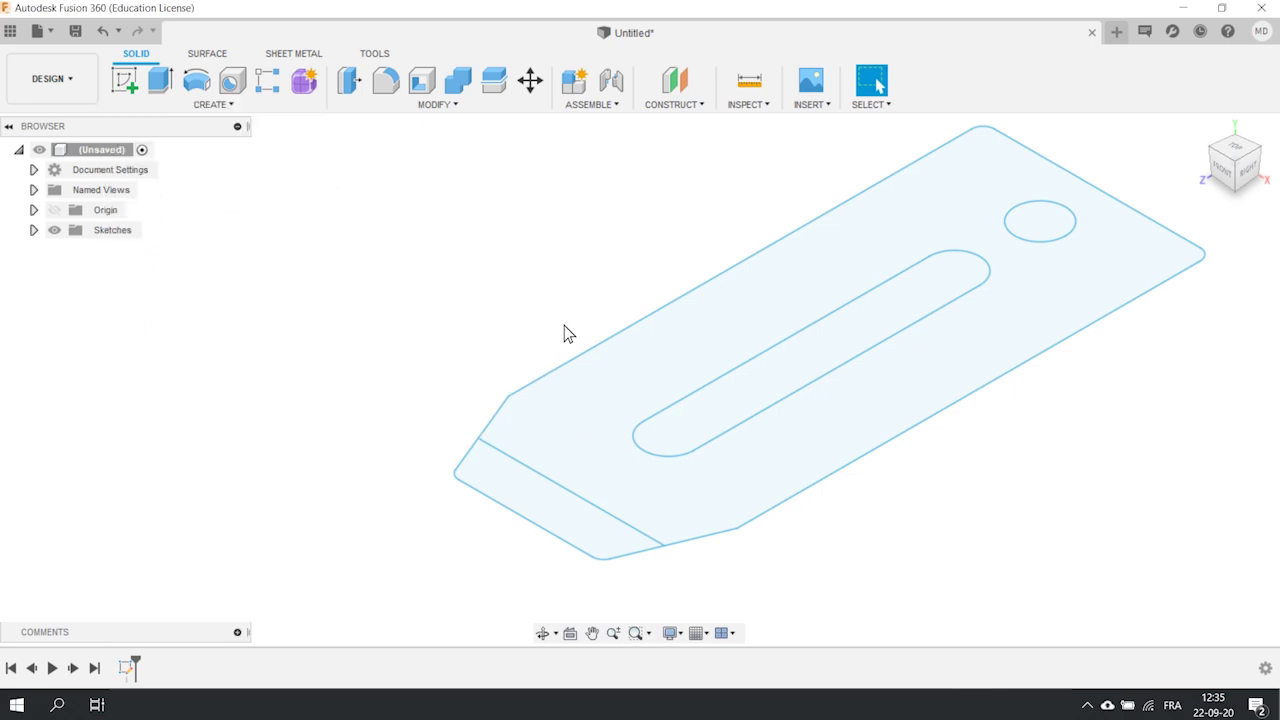
pyautogui.press('e')
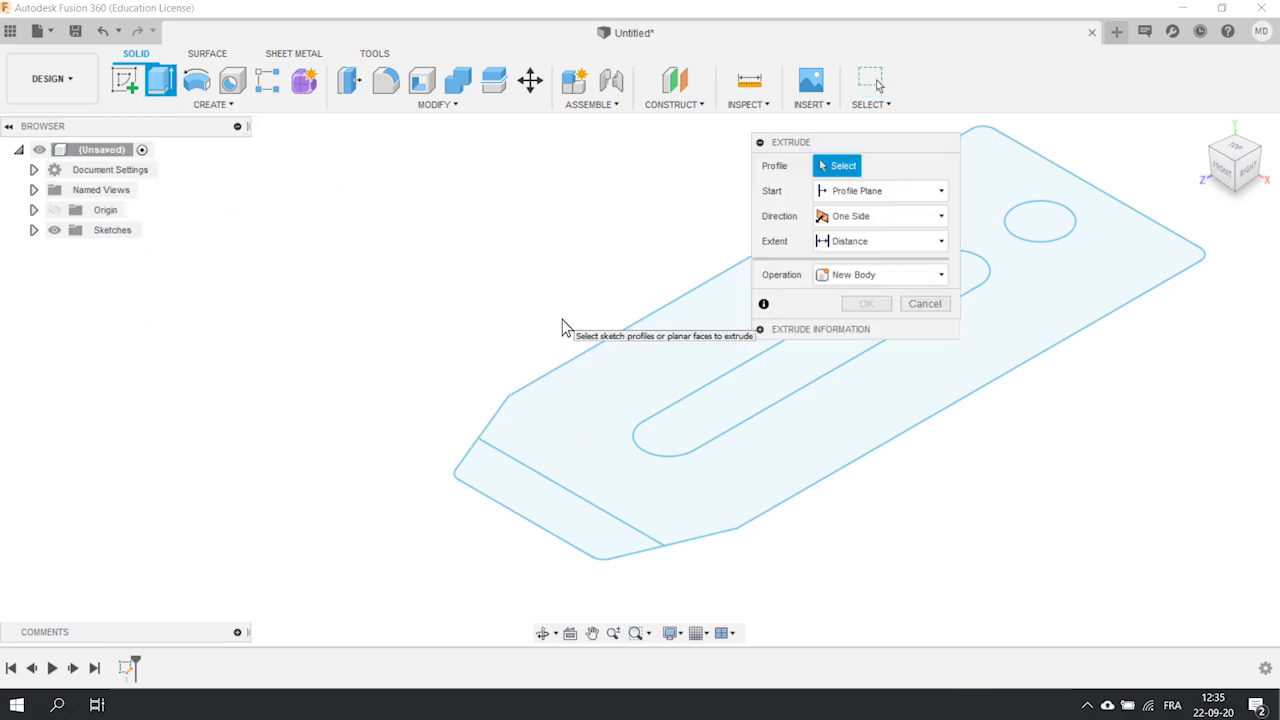
pyautogui.moveTo(888, 151); pyautogui.dragTo(613, 262)
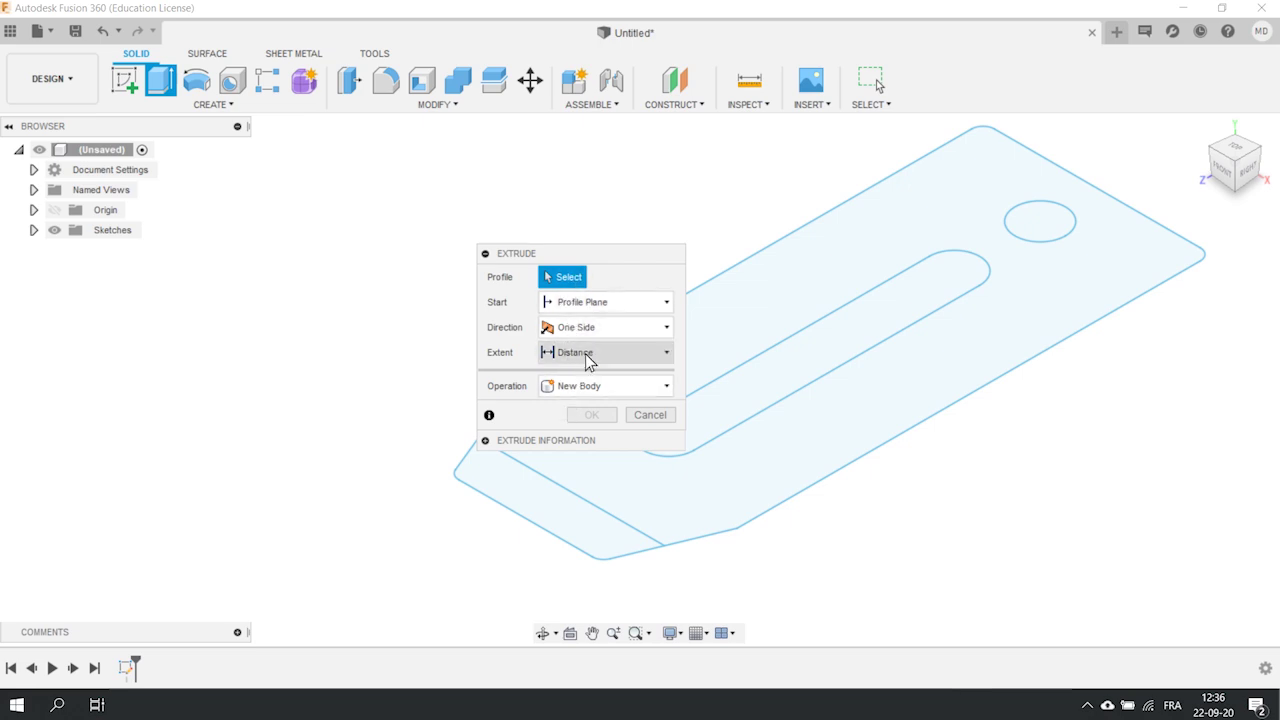
pyautogui.click(768, 287)
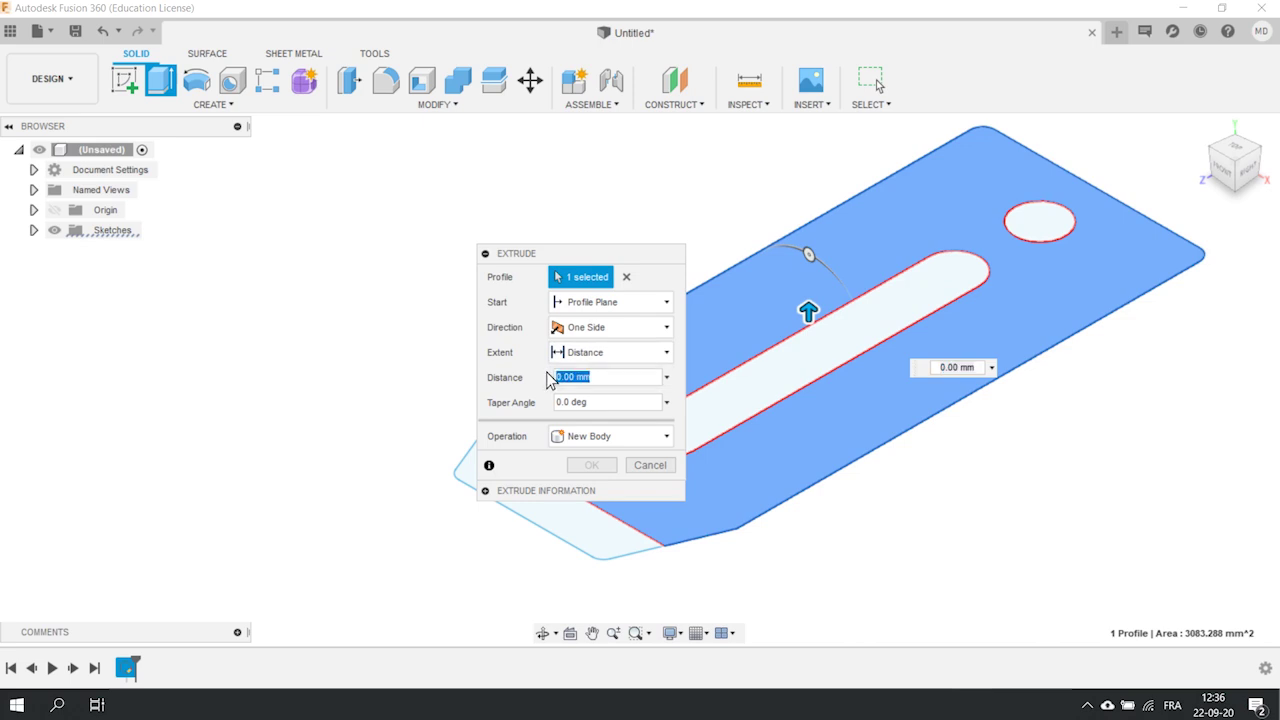
pyautogui.write('12')
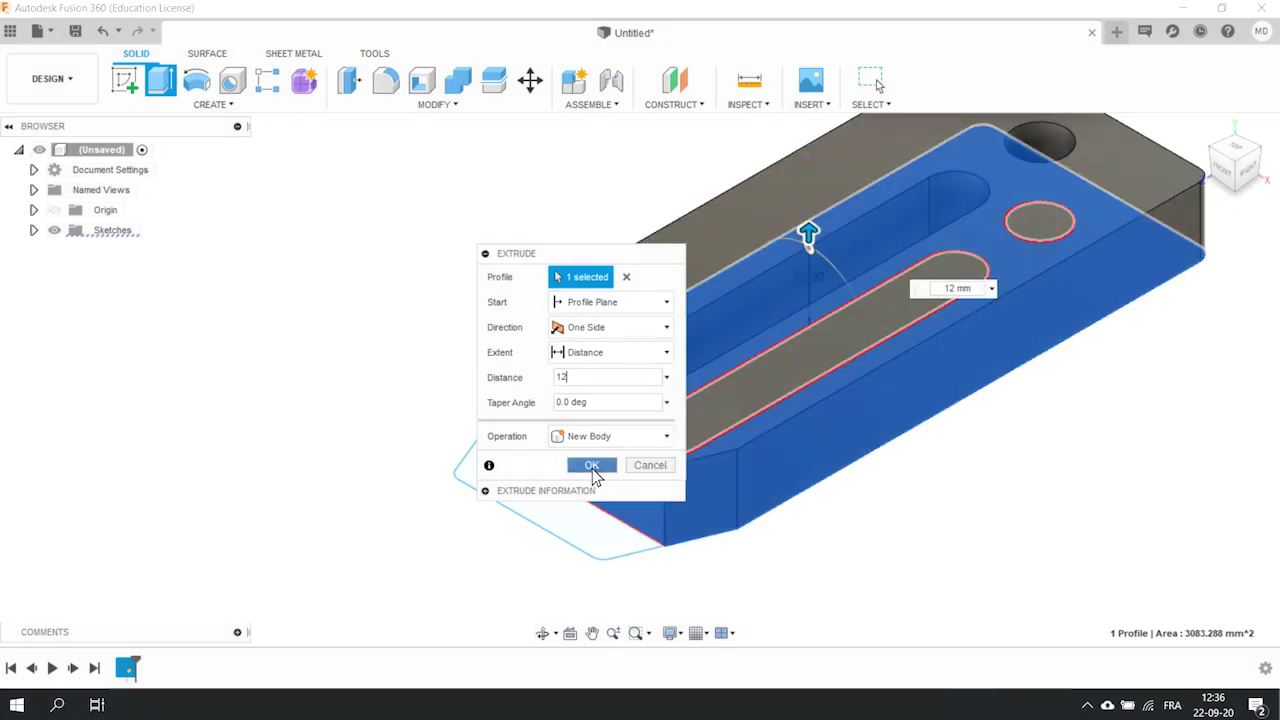
pyautogui.click(593, 467)
pyautogui.scroll(-3, 664, 379)
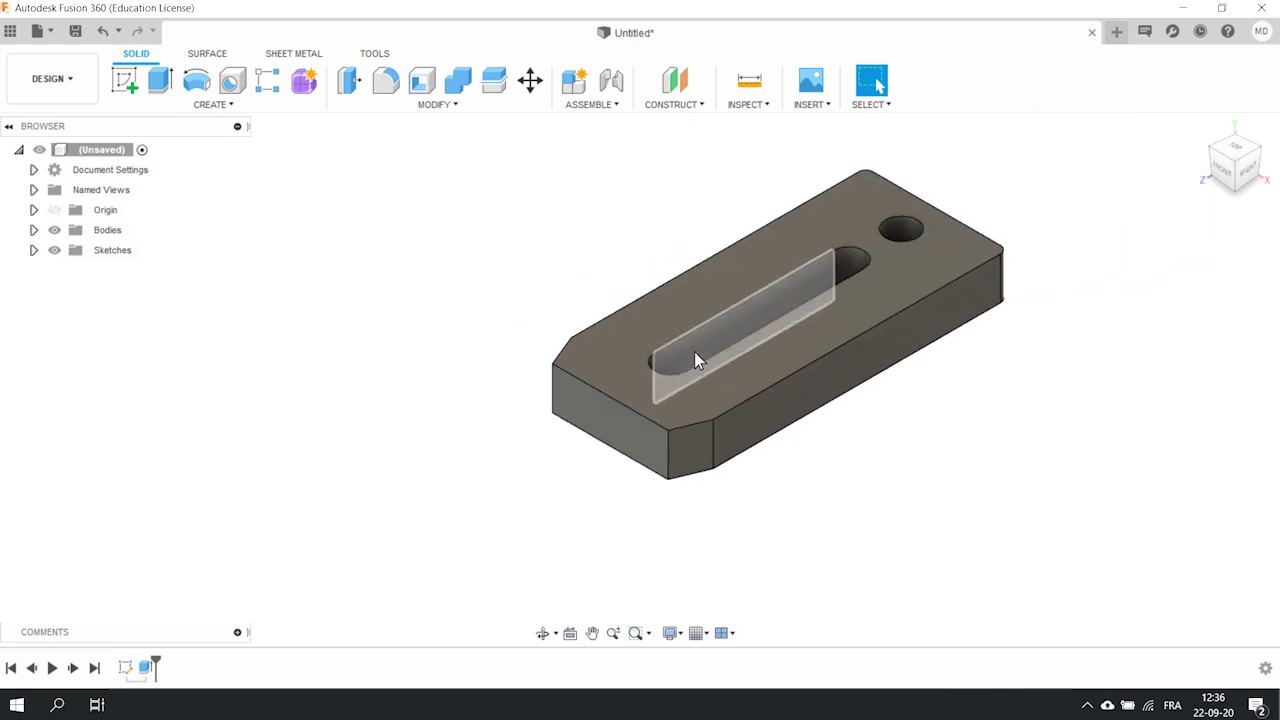
pyautogui.scroll(1, 768, 258)
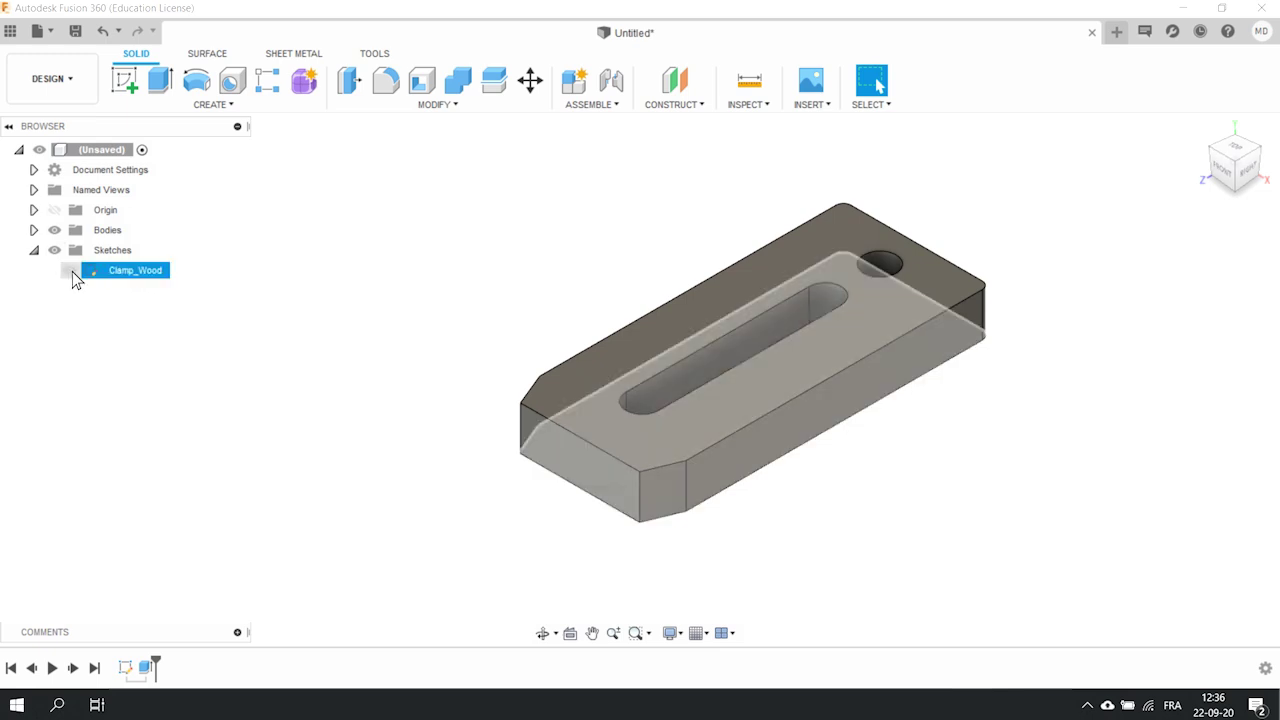
# Make the Clamp_Wood sketch visible again
pyautogui.click(70, 271)
pyautogui.click(70, 271)
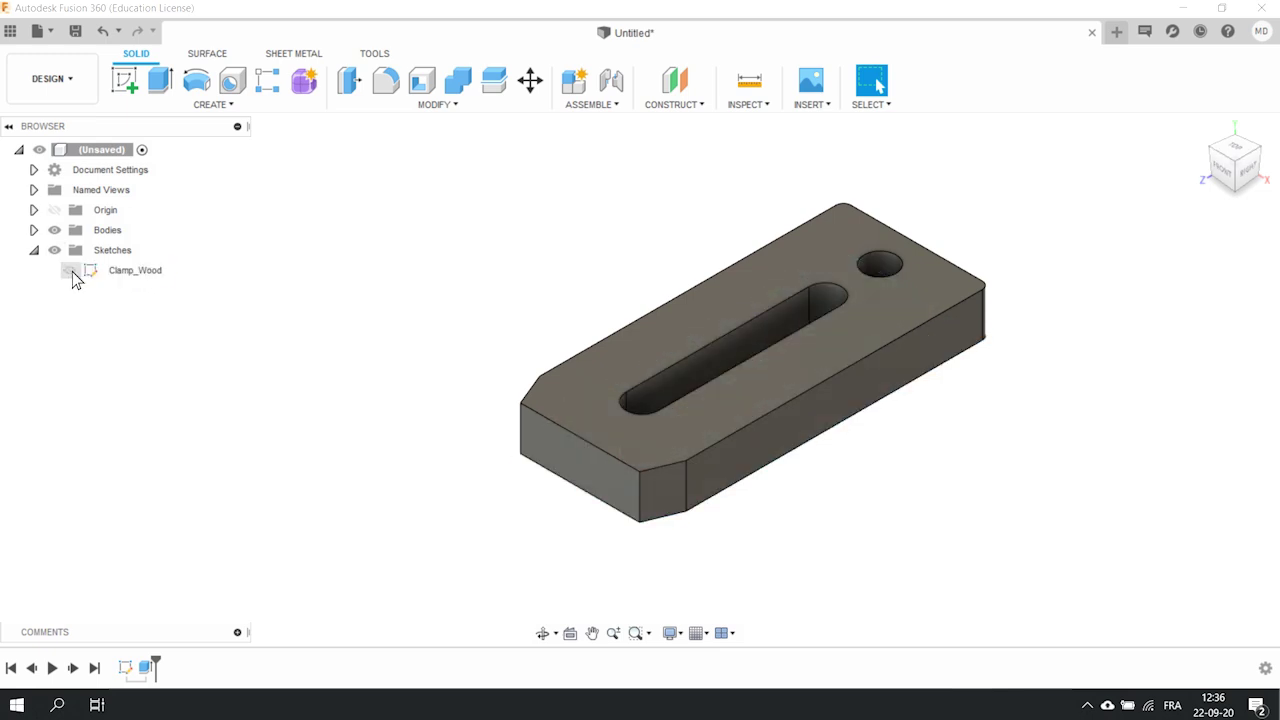
pyautogui.click(70, 271)
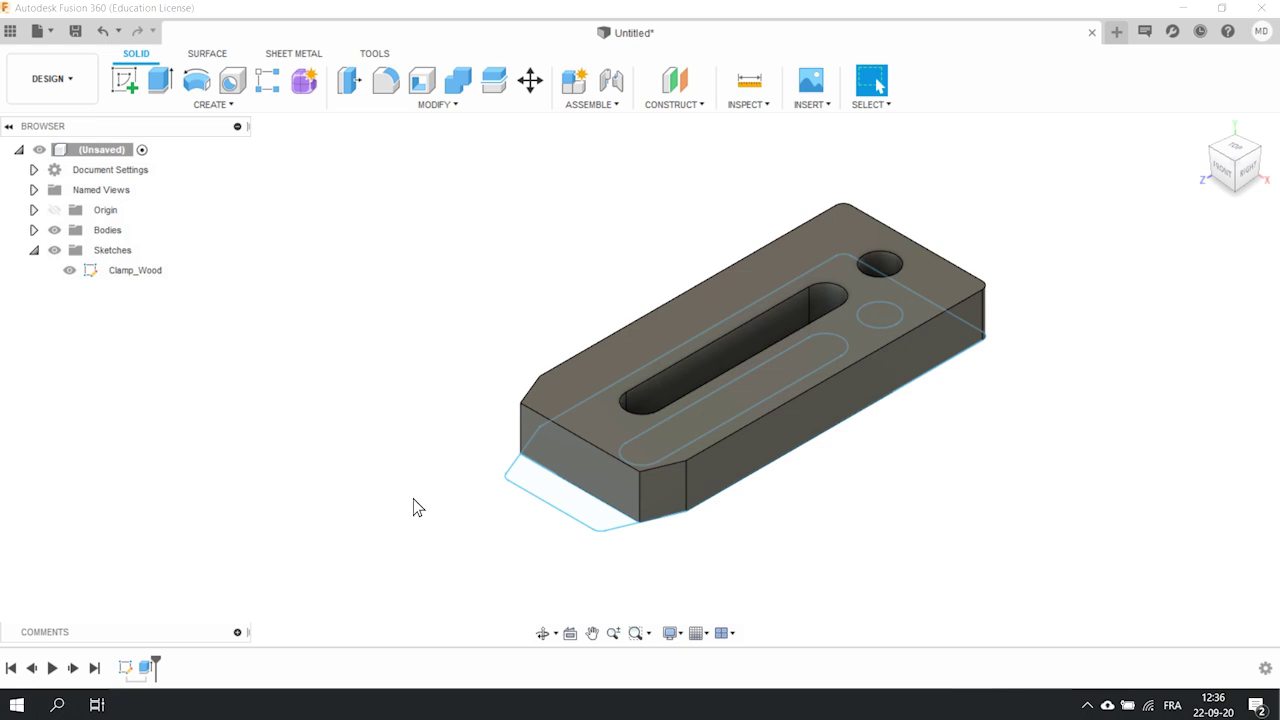
# Extrude the chamfered tip profile 8 mm, joined to the clamp body
pyautogui.press('e')
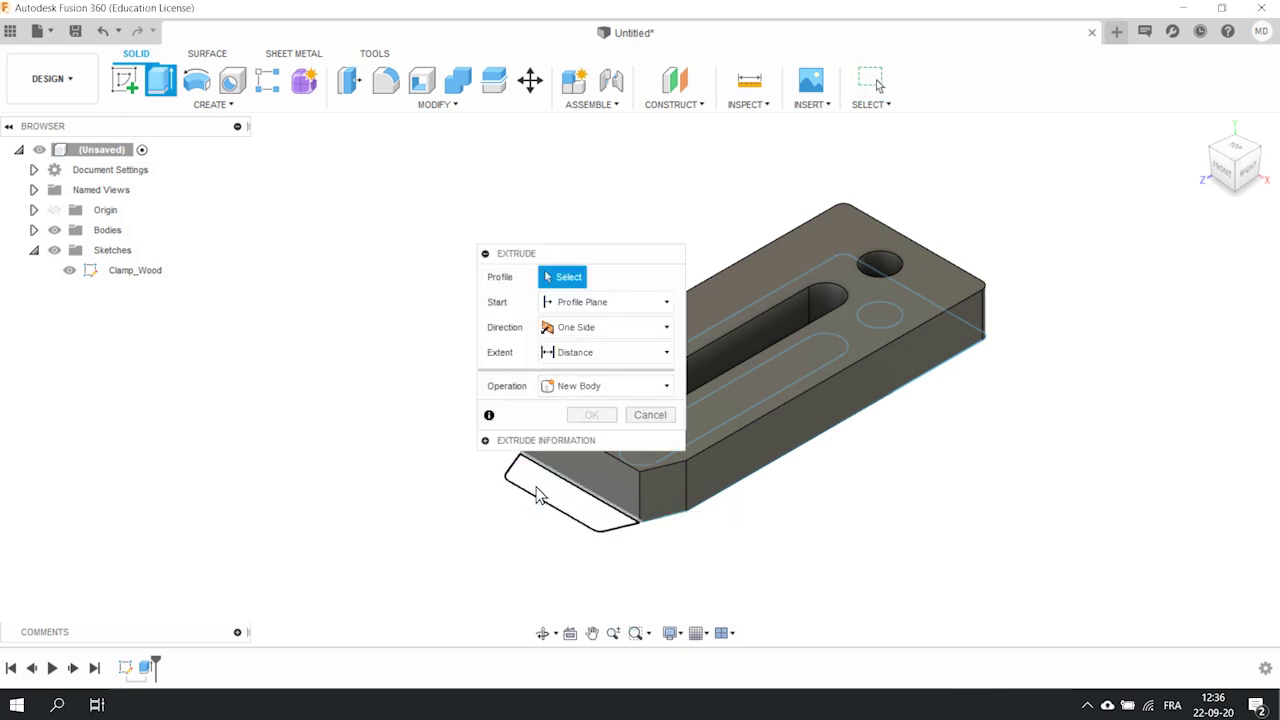
pyautogui.click(537, 494)
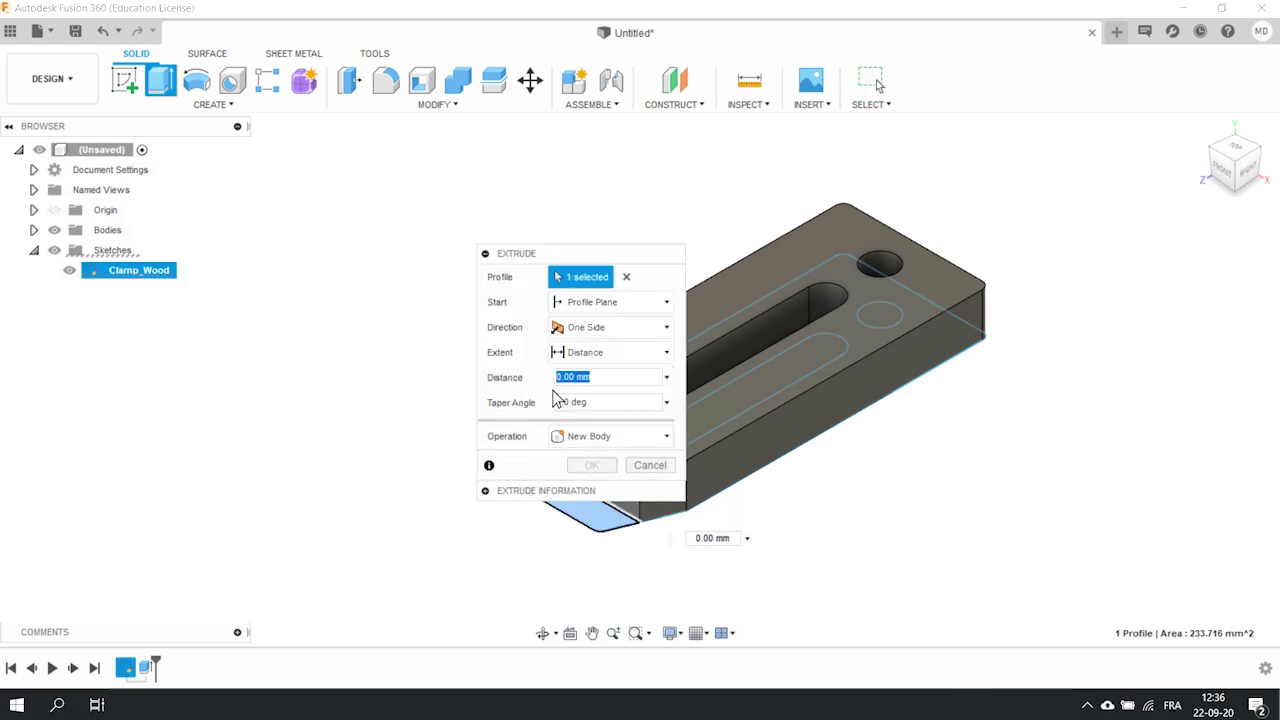
pyautogui.write('8')
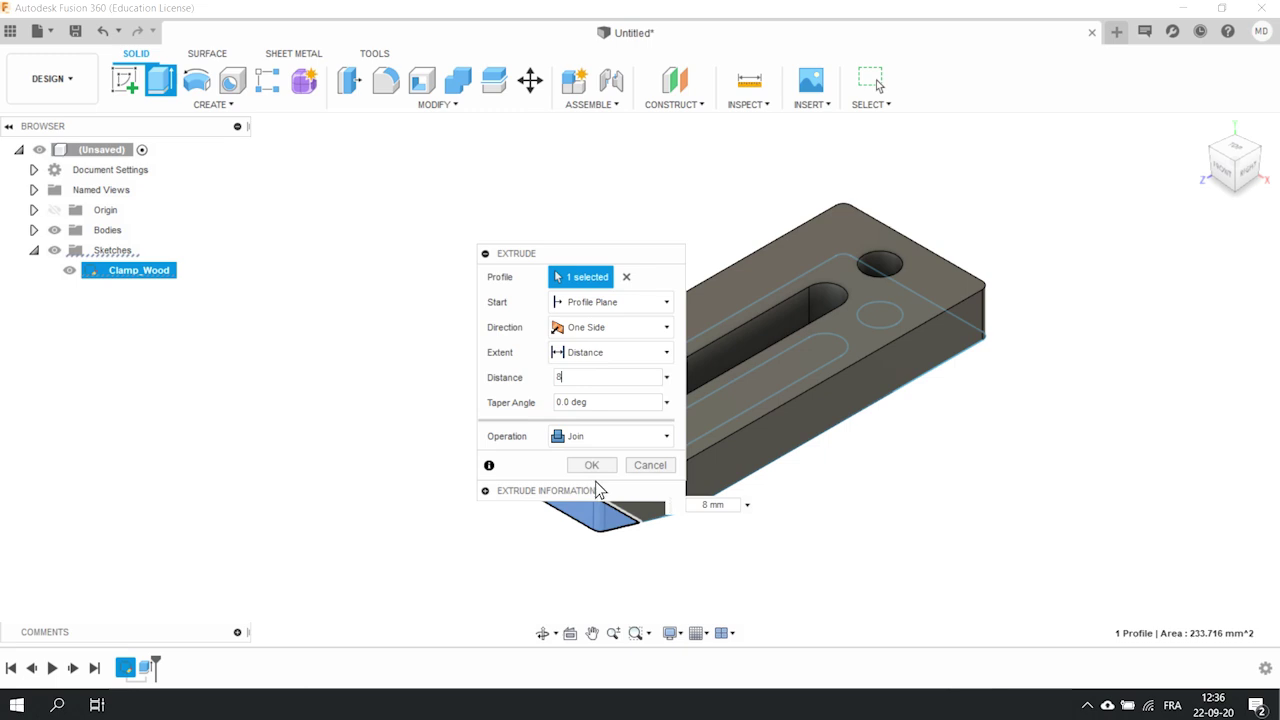
pyautogui.click(591, 465)
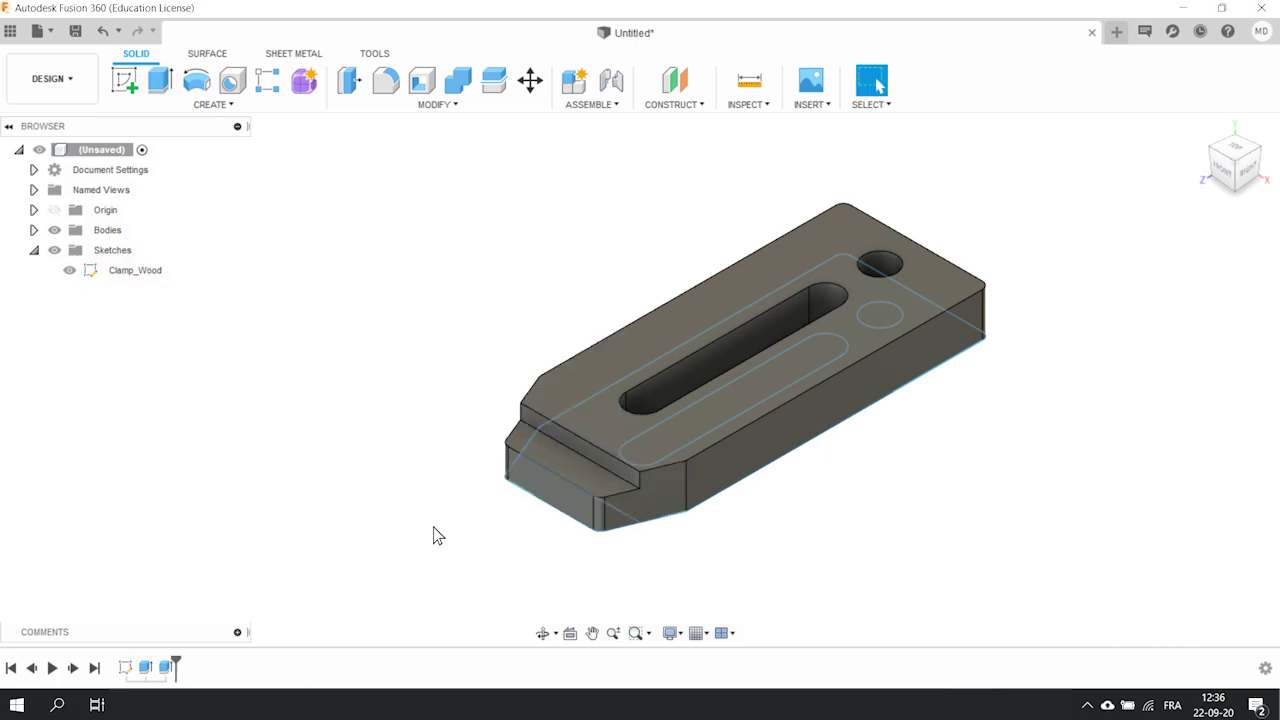